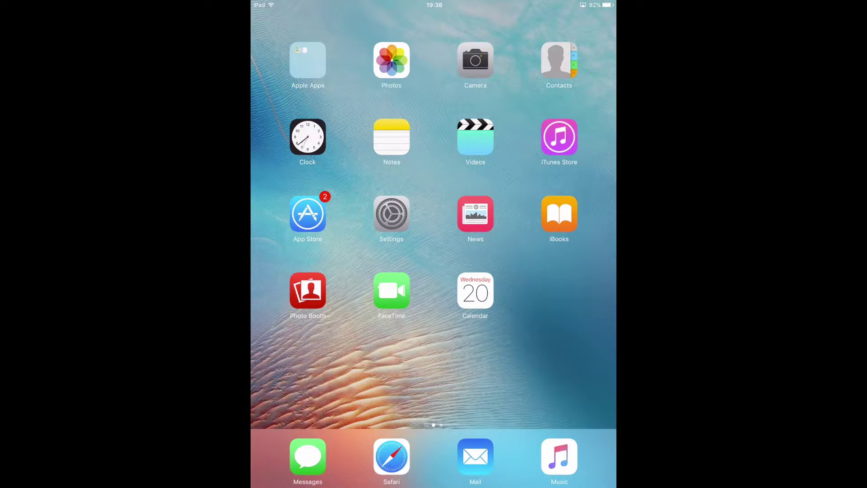
# Step: Search the App Store for 'shou', install Shou and launch it from the home screen
pyautogui.click(307, 214)
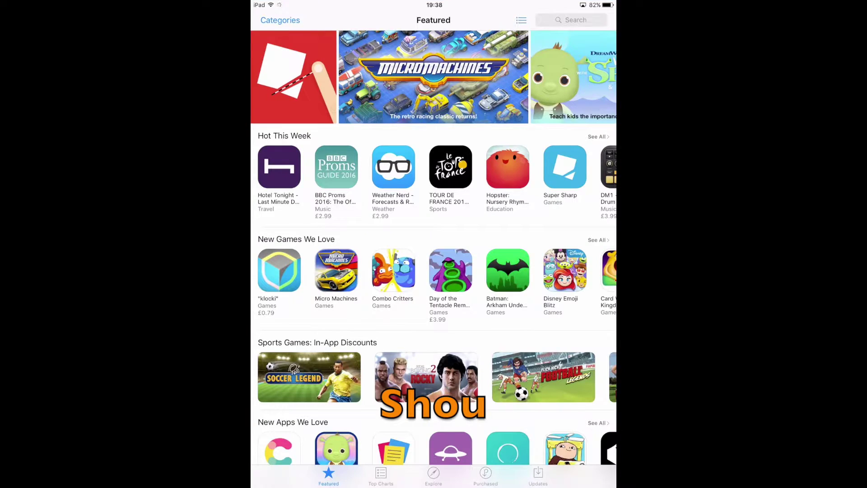
pyautogui.write('shou')
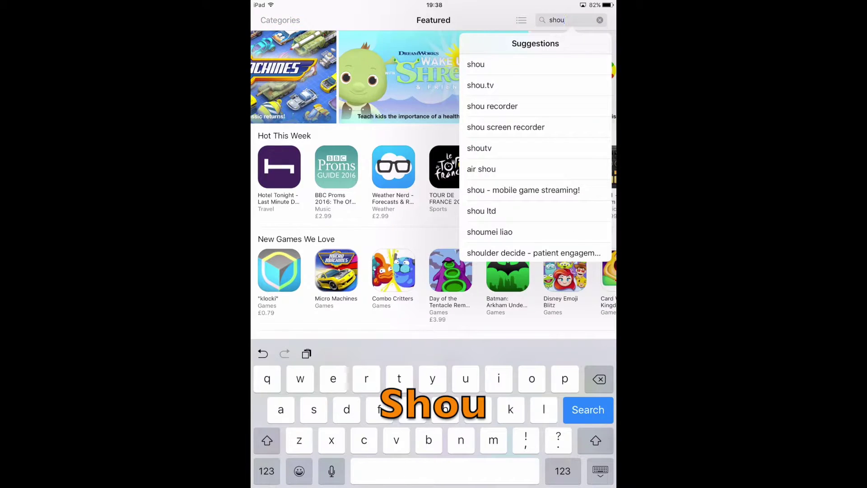
pyautogui.press('Return')
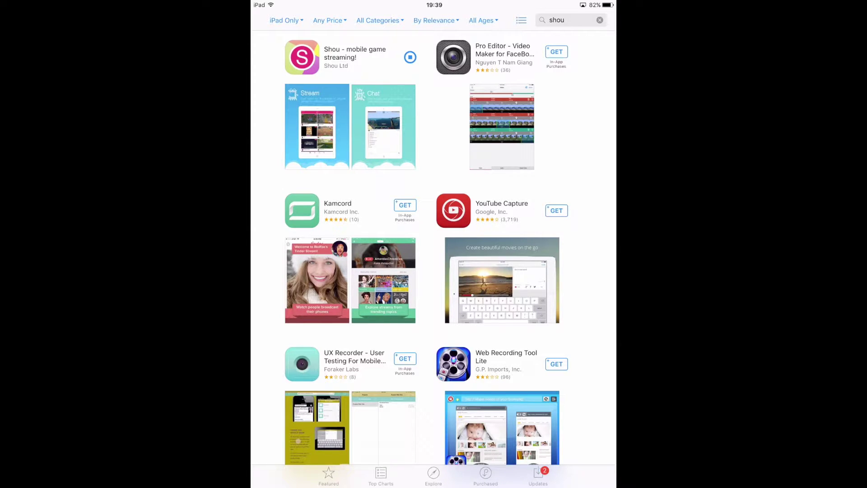
pyautogui.press('super+h')
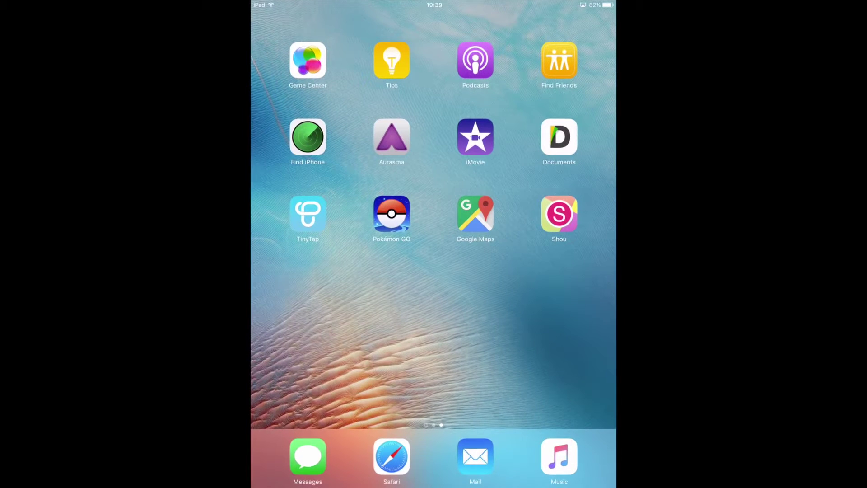
pyautogui.click(560, 214)
pyautogui.click(434, 429)
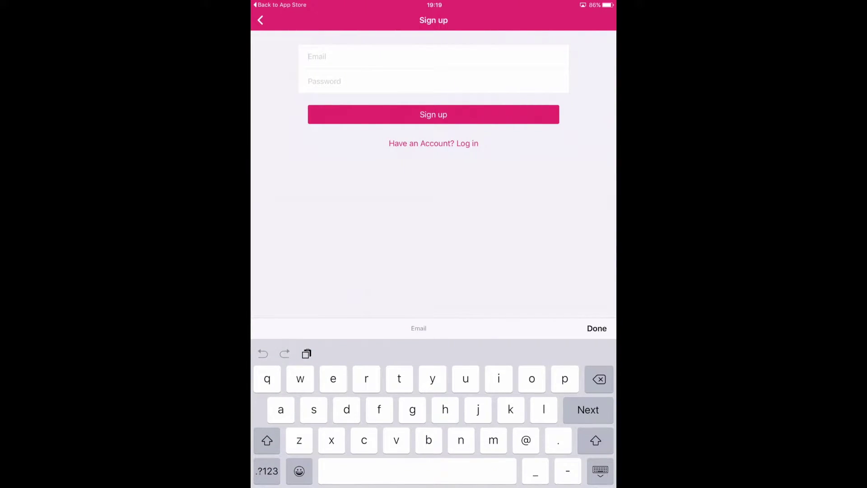
pyautogui.write('myemail@myemai')
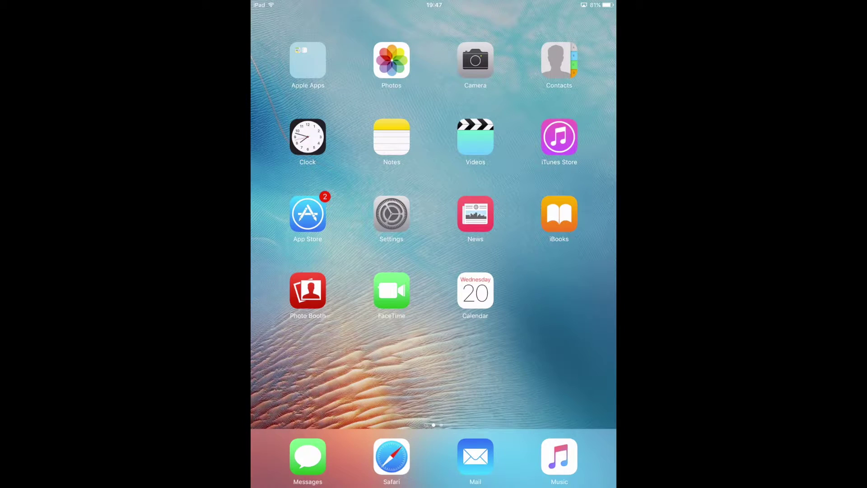
pyautogui.click(391, 457)
pyautogui.write('emu4ios.net — Emu4iOS - iOS Emulators, No jaill')
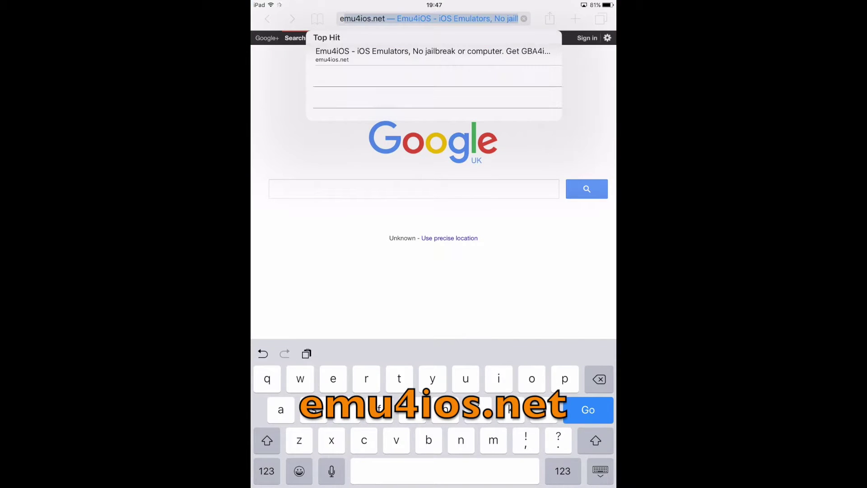
pyautogui.write('u')
# Step: Load emu4ios.net in Safari and go to the AirShou app details page
pyautogui.click(266, 471)
pyautogui.write('4')
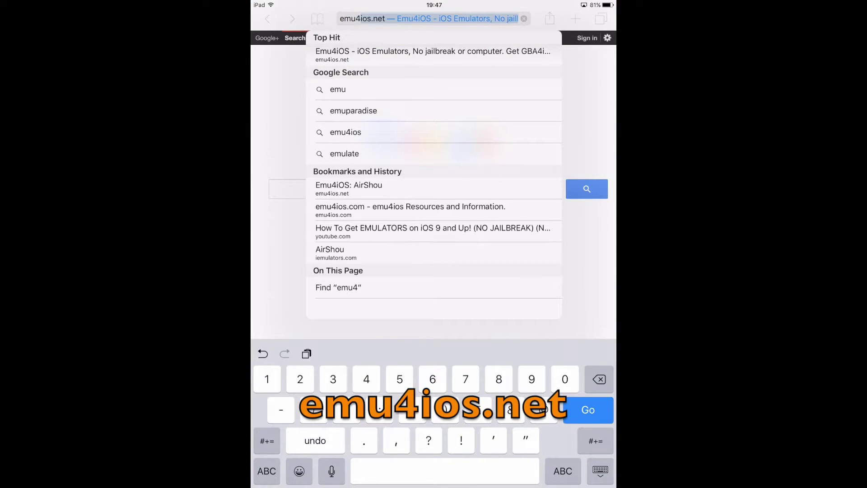
pyautogui.click(266, 470)
pyautogui.write('io')
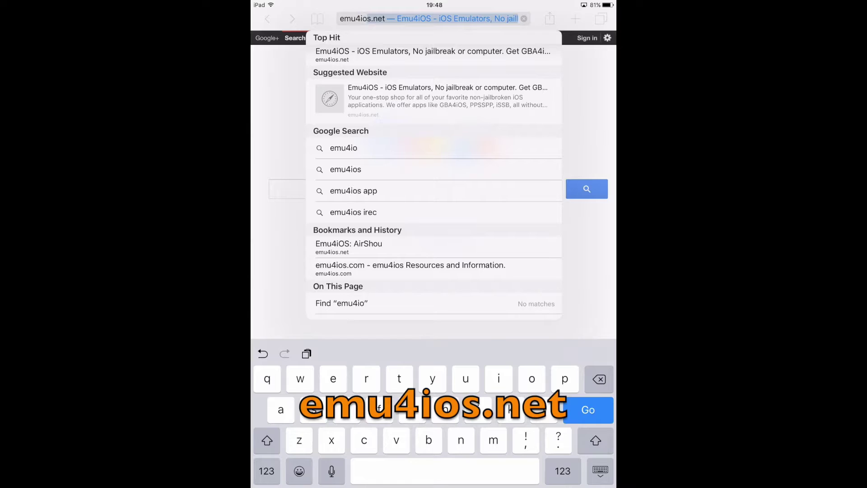
pyautogui.write('s')
pyautogui.press('Return')
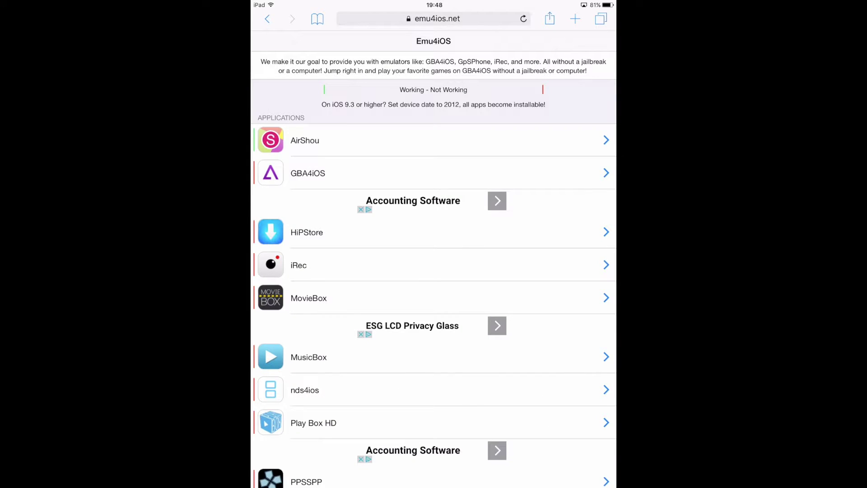
pyautogui.click(305, 141)
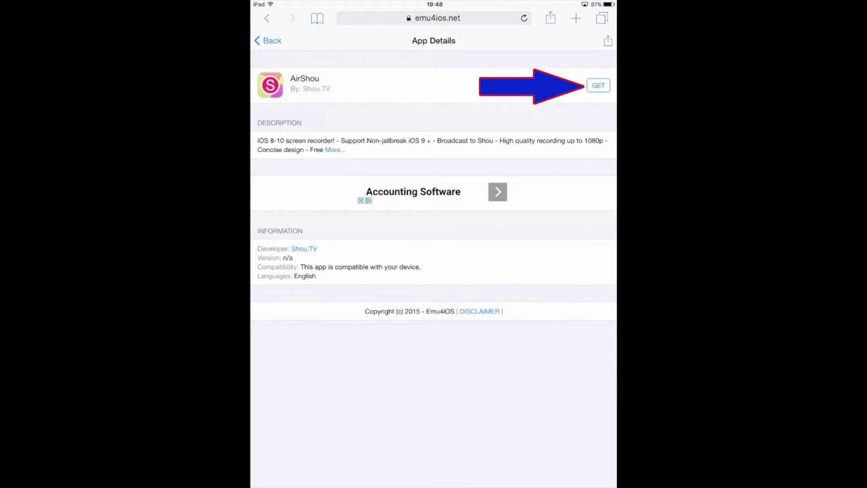
# Step: Download and install AirShou, then return to the first home screen page
pyautogui.click(598, 86)
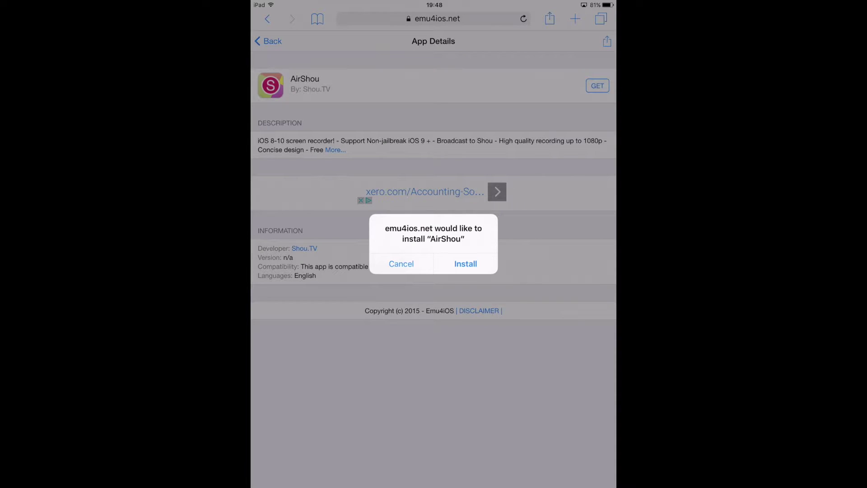
pyautogui.click(466, 263)
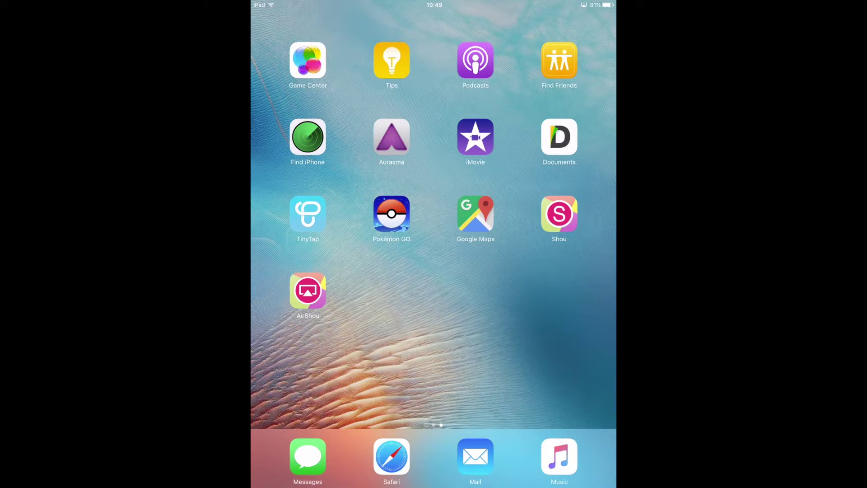
pyautogui.moveTo(306, 305); pyautogui.dragTo(529, 305)
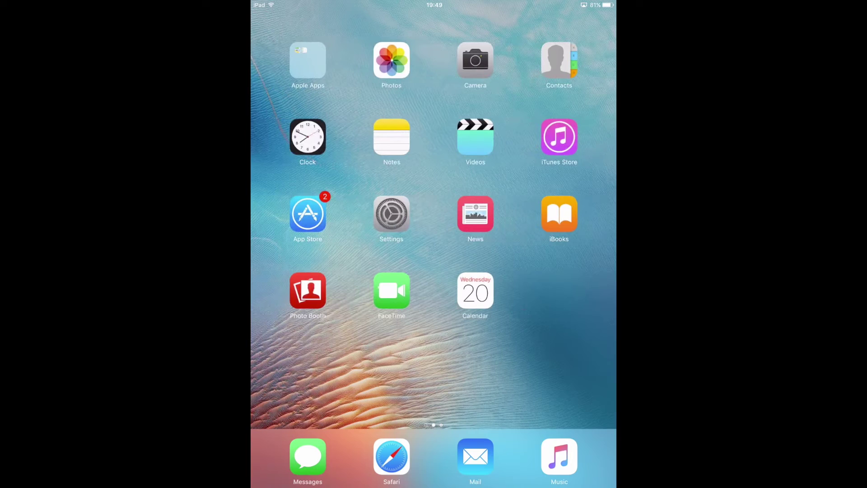
# Step: In Settings, go to Device Management and the Wise Technologies Co., Ltd. profile
pyautogui.click(393, 213)
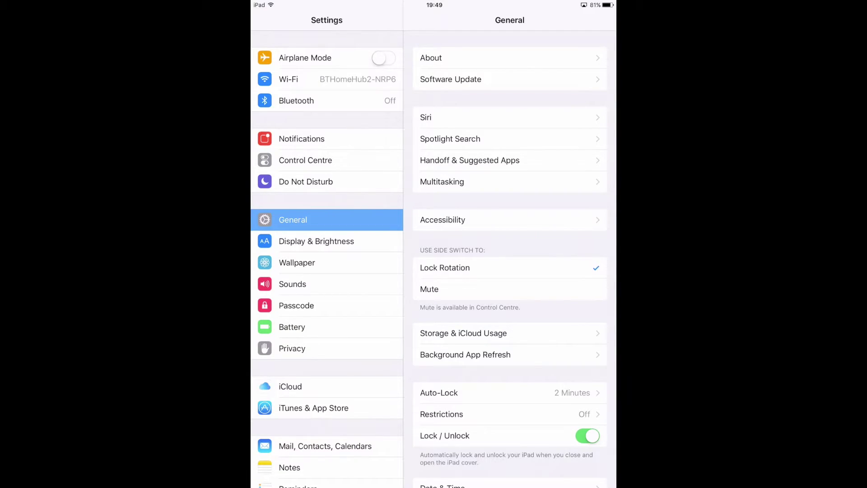
pyautogui.scroll(-5, 509, 271)
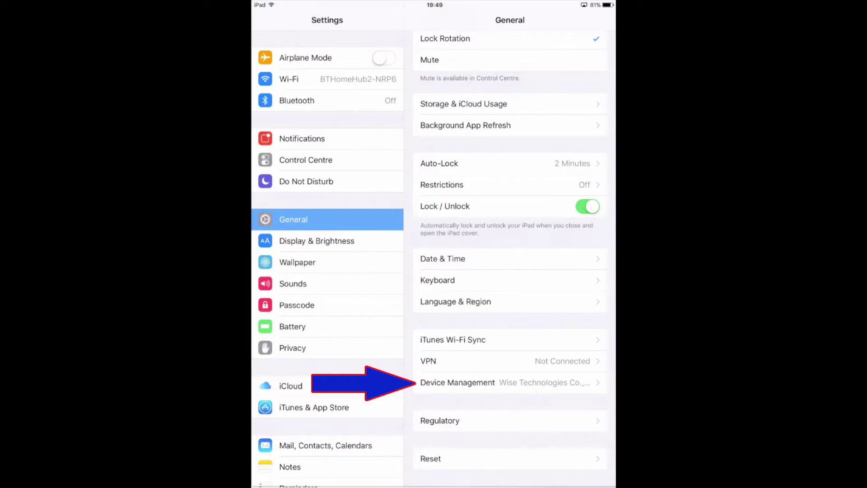
pyautogui.click(457, 383)
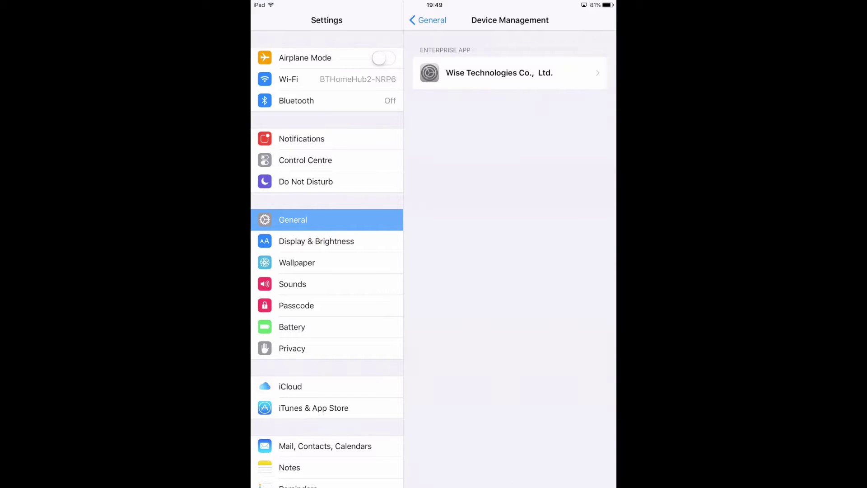
pyautogui.click(510, 73)
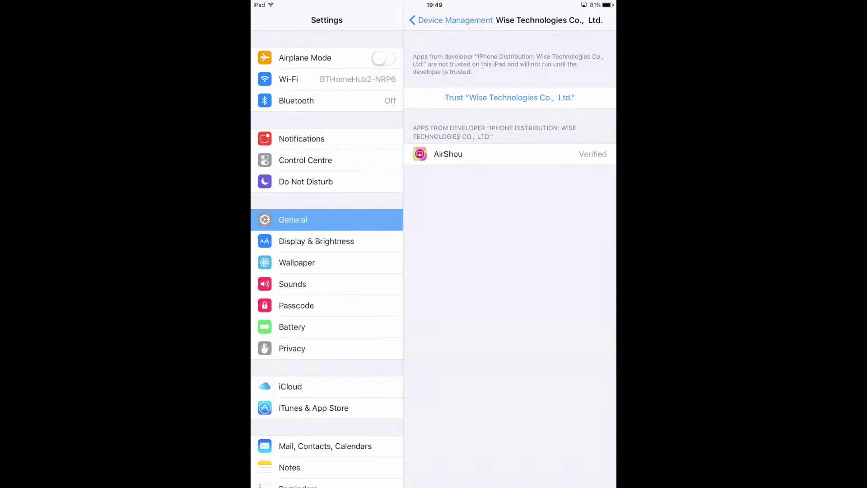
# Step: Trust the Wise Technologies developer, confirm it, and return to the home screen
pyautogui.click(510, 97)
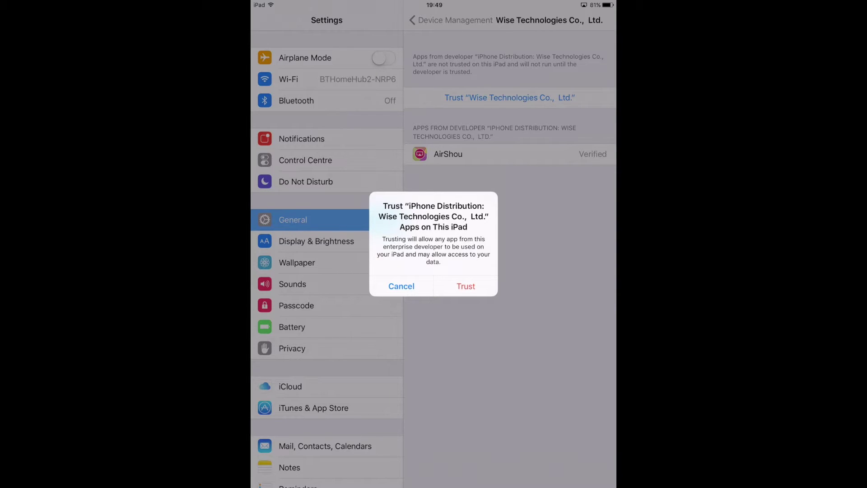
pyautogui.click(466, 286)
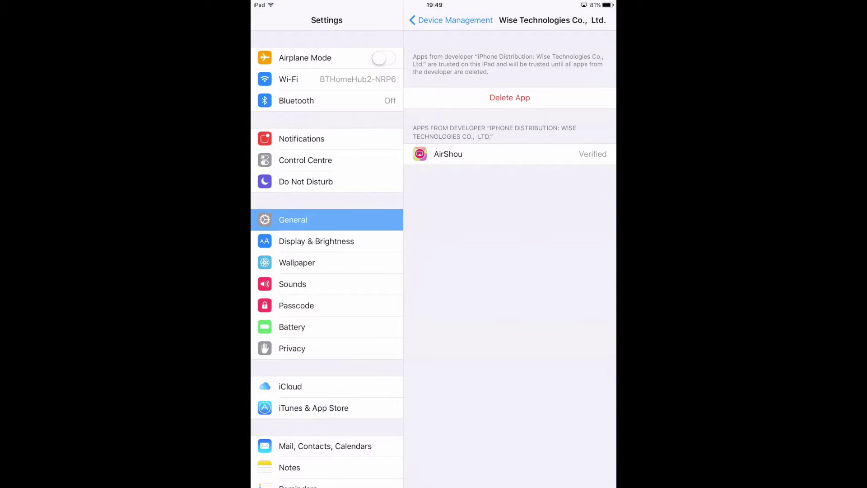
pyautogui.press('super+h')
# Step: Launch AirShou, allow notifications and continue to the Shou.TV sign-in form
pyautogui.moveTo(556, 272); pyautogui.dragTo(305, 271)
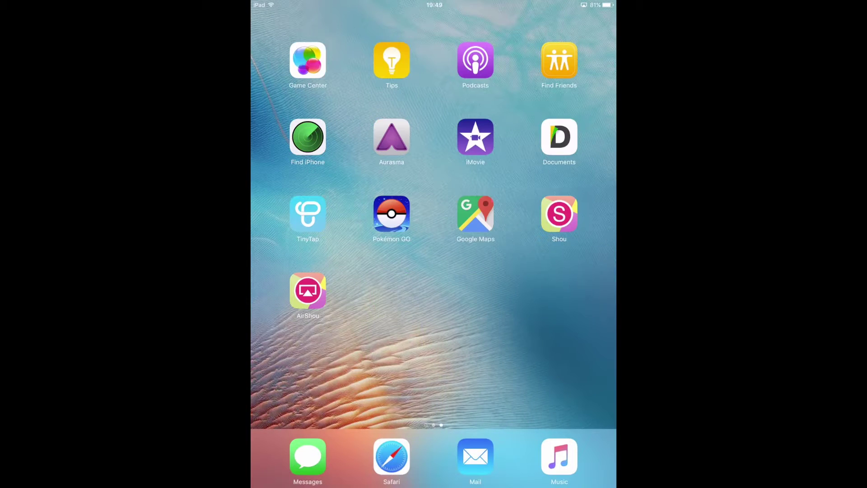
pyautogui.click(308, 291)
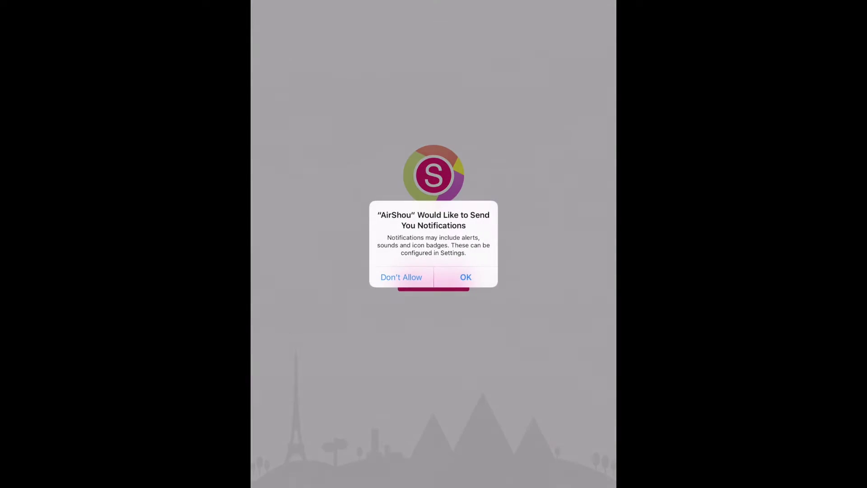
pyautogui.click(466, 277)
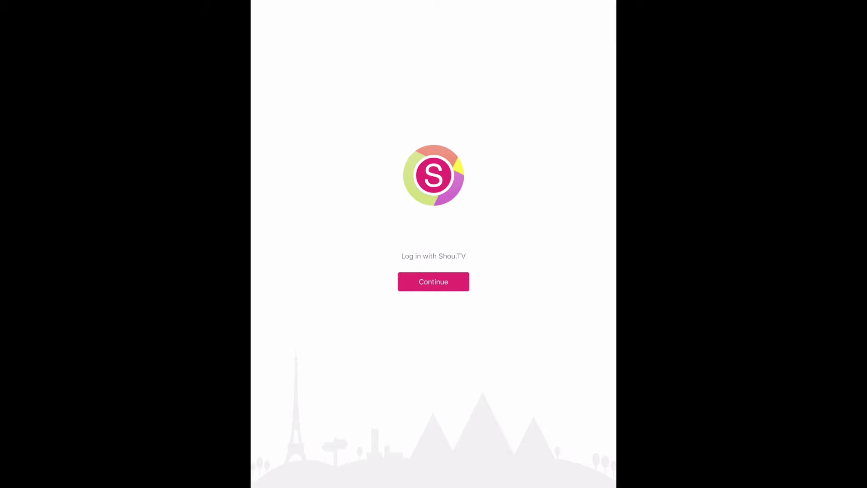
pyautogui.click(433, 281)
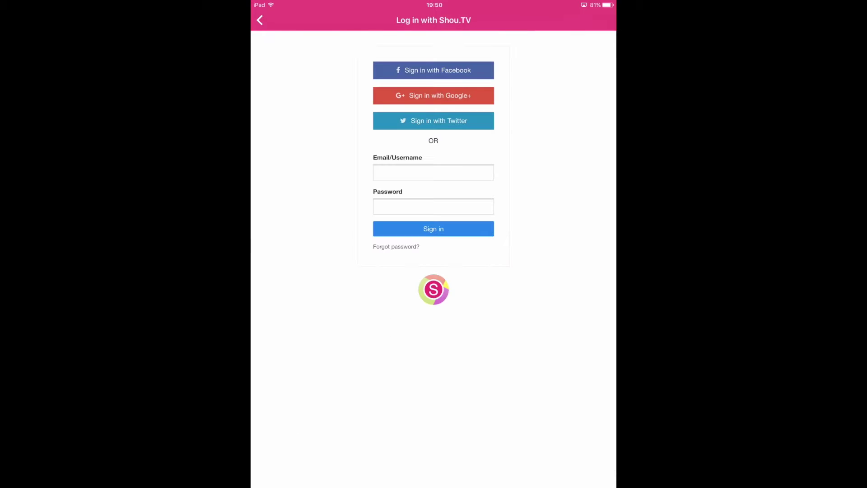
# Step: Sign in with the Shou.TV account and dismiss the reinstall notice
pyautogui.click(433, 173)
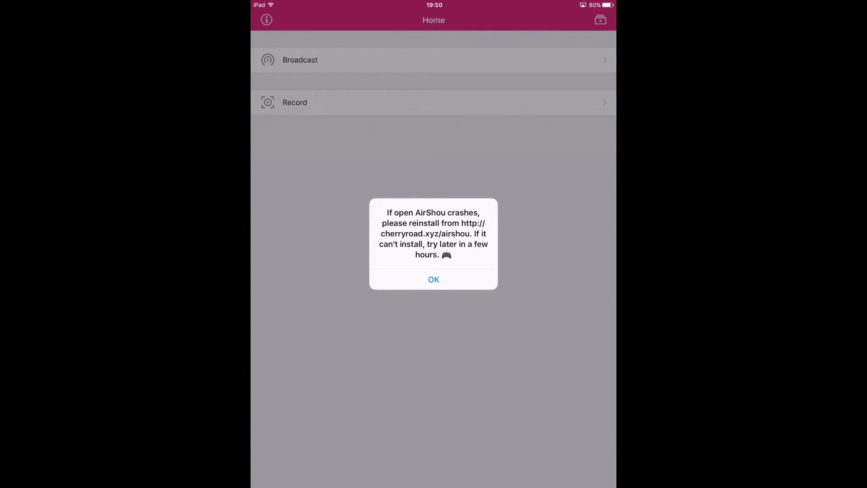
pyautogui.click(433, 279)
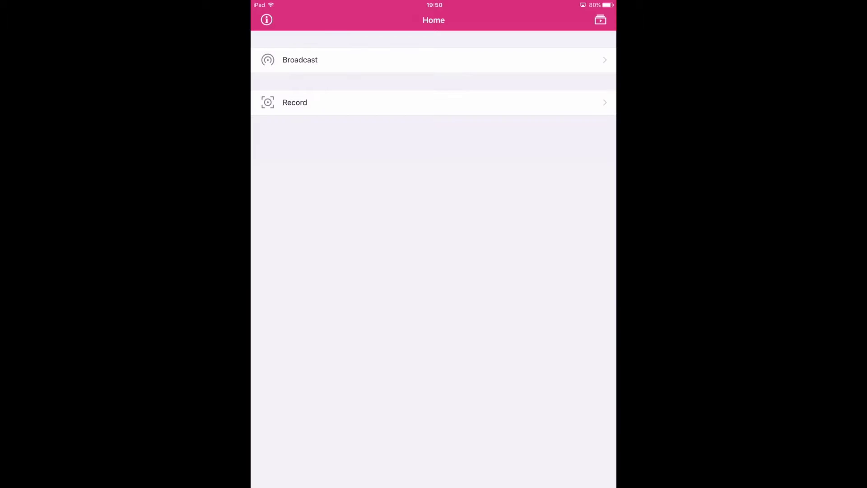
# Step: Set the recording to Portrait orientation and 1080P resolution, then proceed to the AirPlay step
pyautogui.click(295, 102)
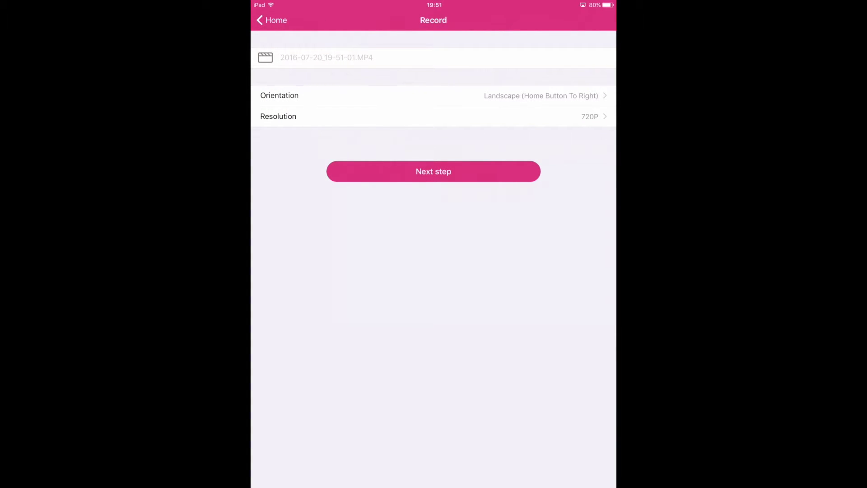
pyautogui.click(434, 95)
pyautogui.click(433, 56)
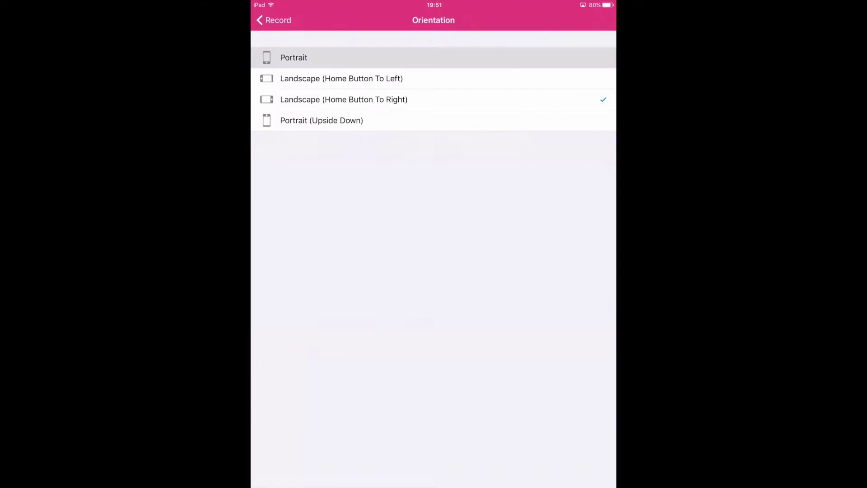
pyautogui.click(273, 18)
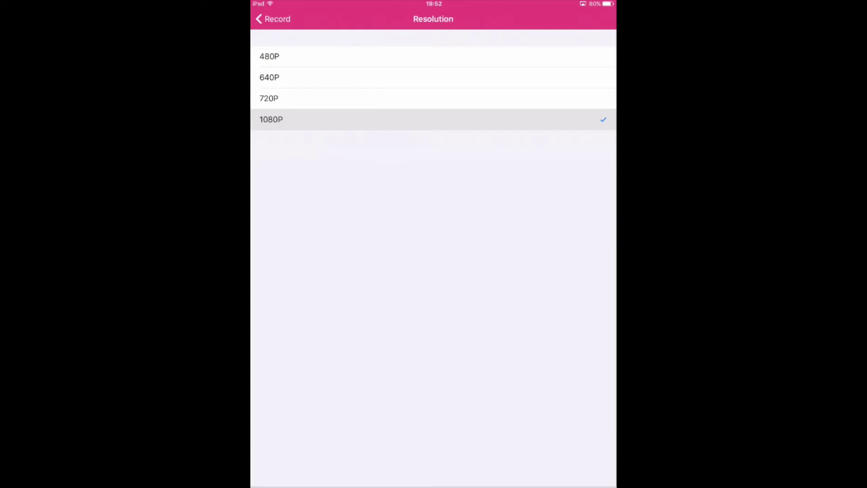
pyautogui.click(273, 18)
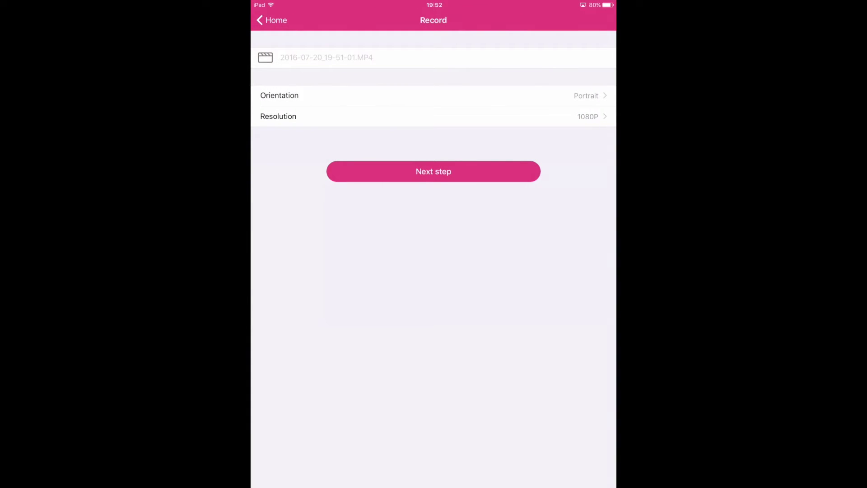
pyautogui.click(434, 172)
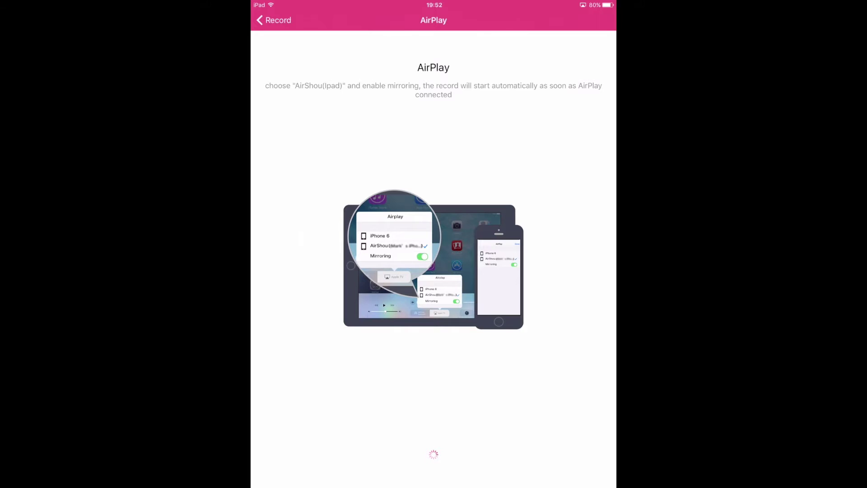
# Step: Connect AirPlay mirroring to AirShou from Control Center, then launch Pokémon GO
pyautogui.moveTo(434, 485); pyautogui.dragTo(434, 380)
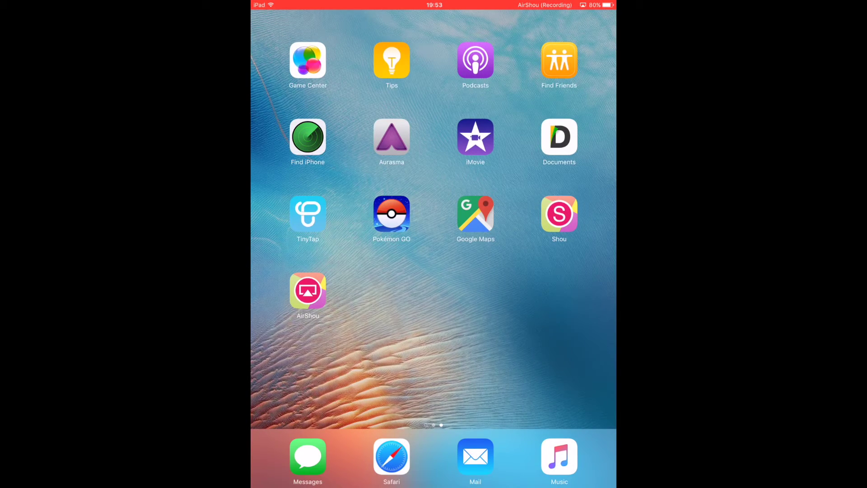
pyautogui.click(392, 214)
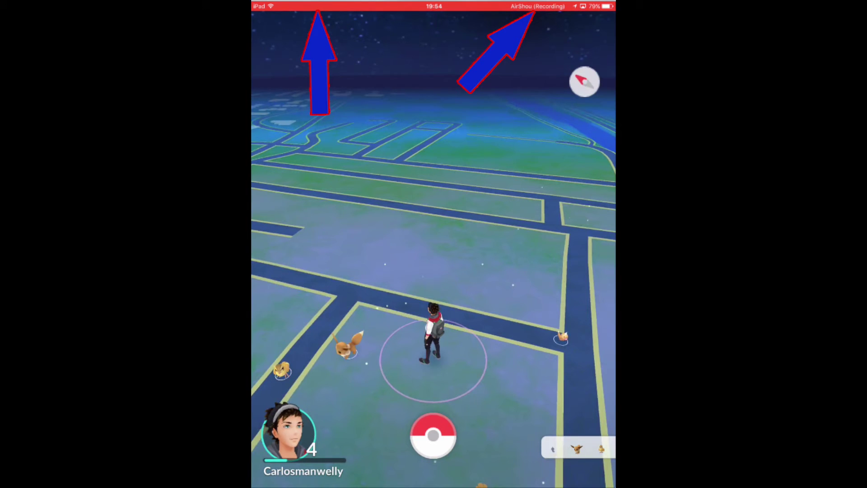
# Step: Return from Pokémon GO gameplay to AirShou's recording screen via the red bar
pyautogui.click(434, 6)
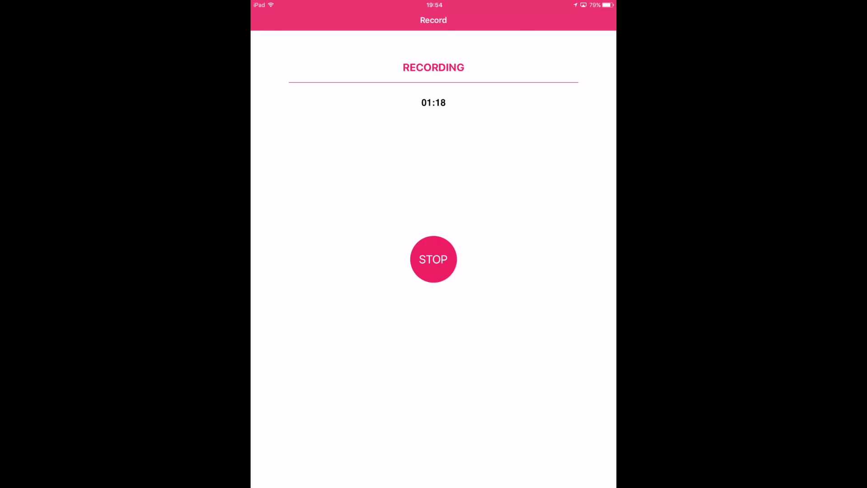